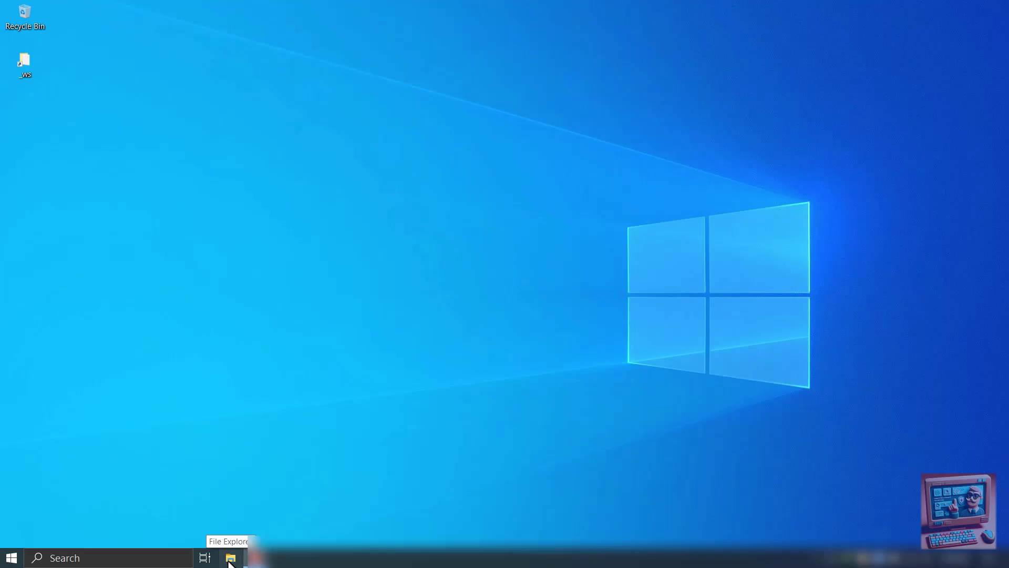
Open File Explorer on This PC, showing the 14.8 GB NEW VOLUME (F:) flash drive
{"action": "left_click", "coordinate": [230, 557]}
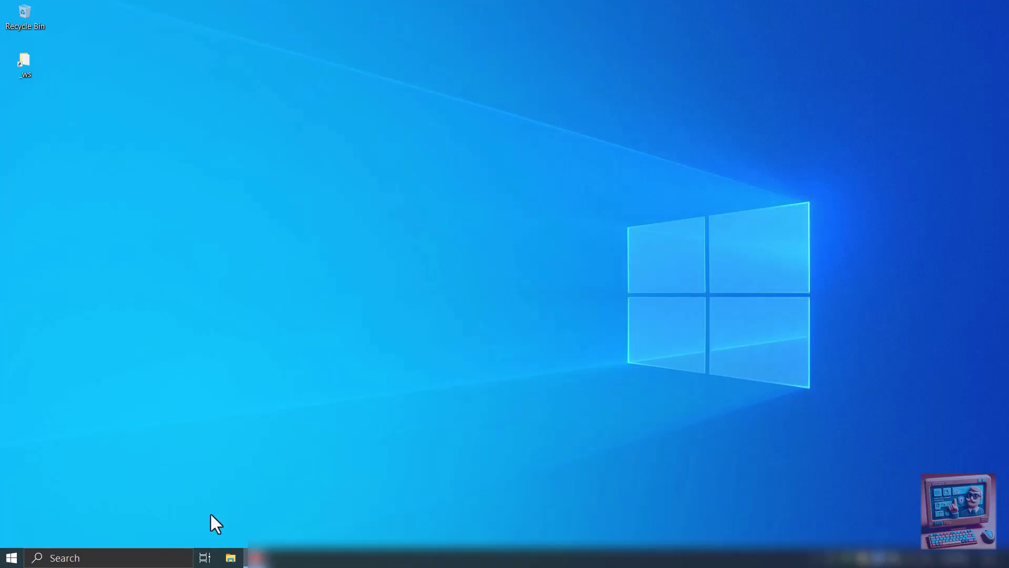
{"action": "left_click", "coordinate": [231, 558]}
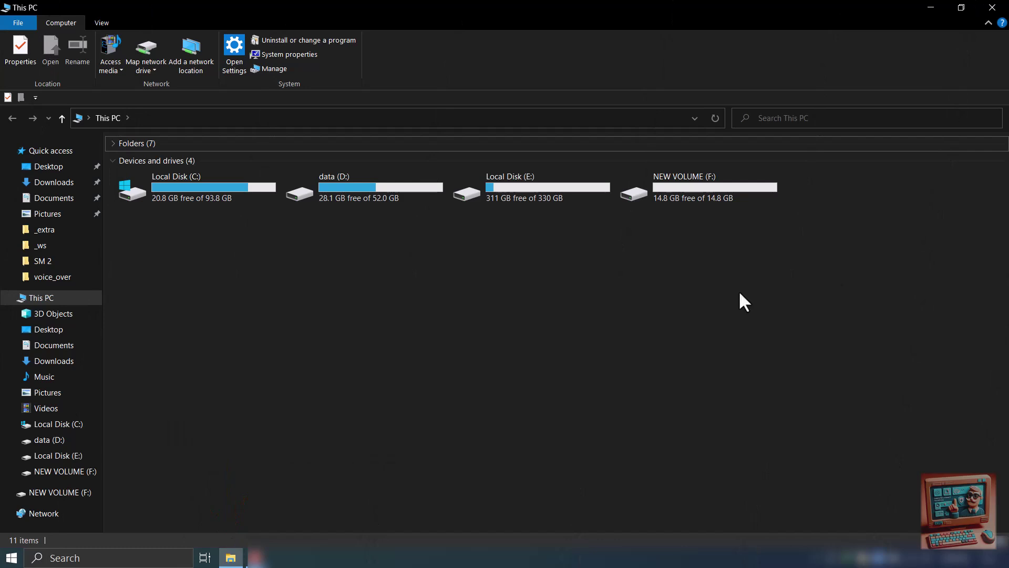
{"action": "left_click", "coordinate": [693, 182]}
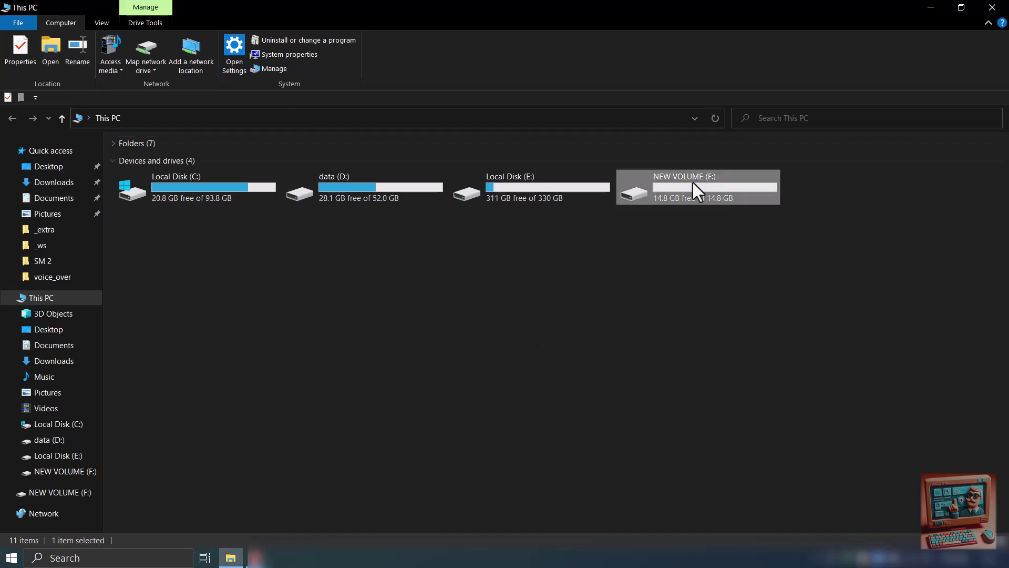
{"action": "right_click", "coordinate": [693, 182]}
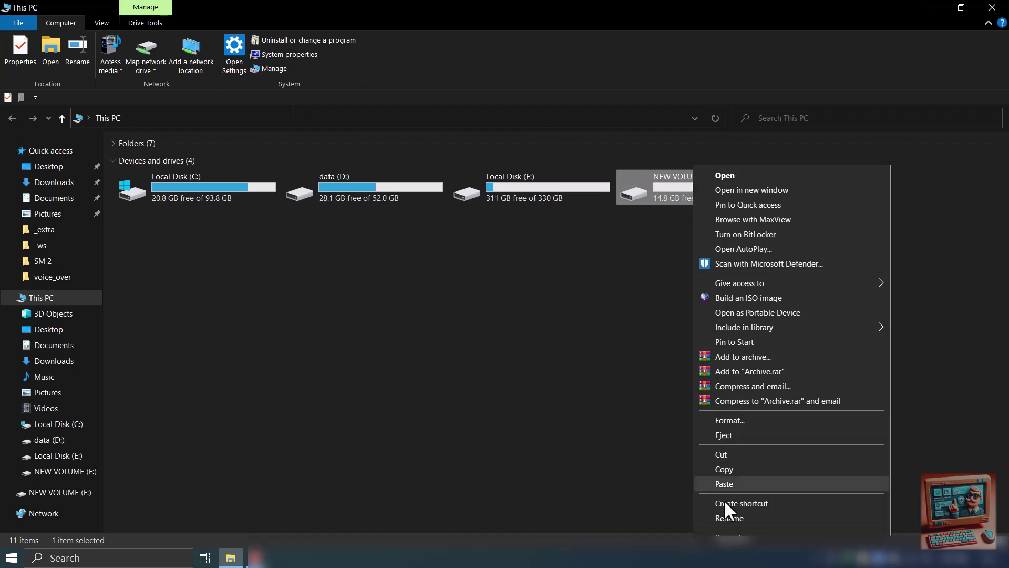
{"action": "left_click", "coordinate": [731, 535]}
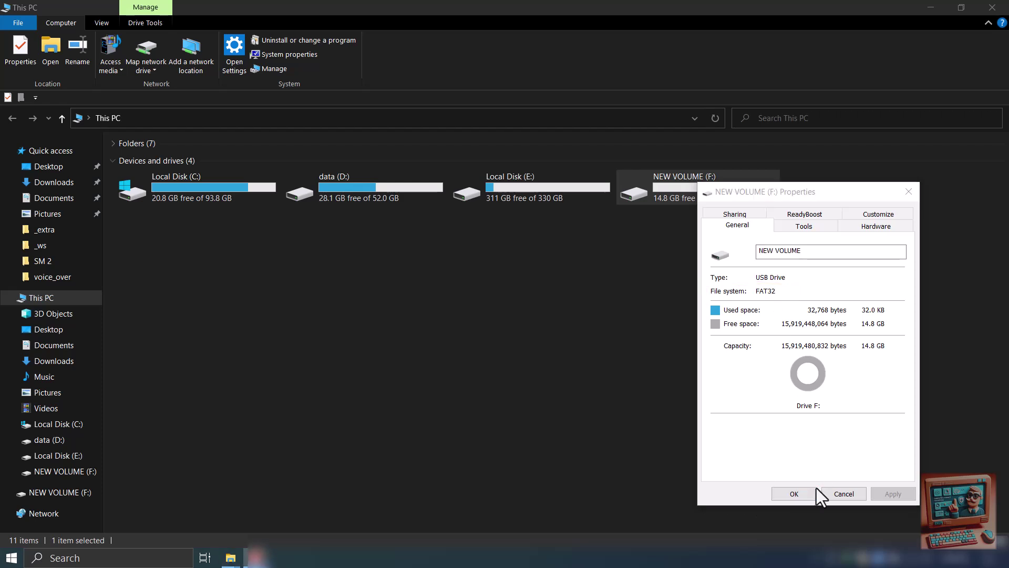
{"action": "left_click", "coordinate": [795, 493]}
{"action": "left_click", "coordinate": [739, 290]}
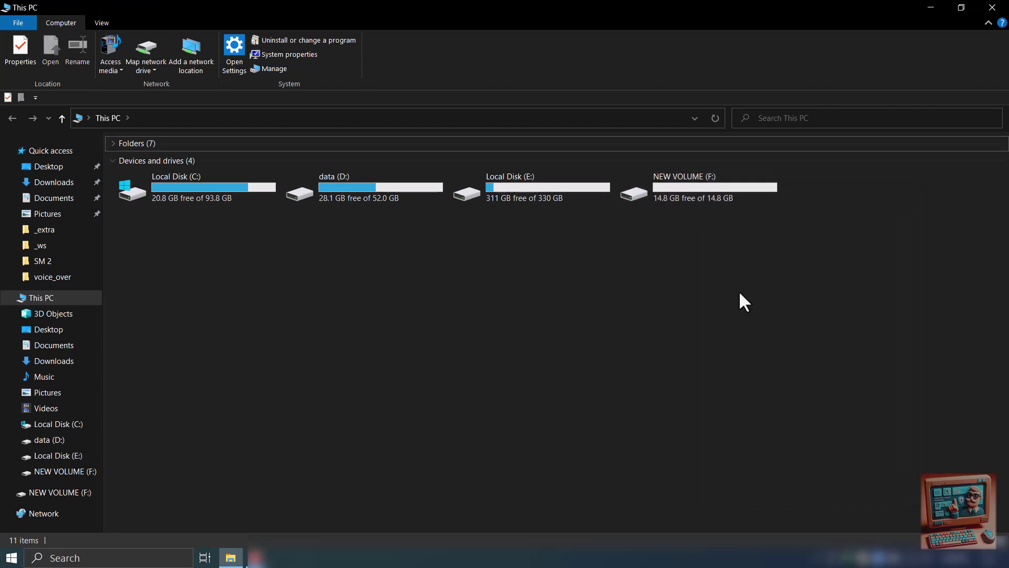
Format drive F: as NTFS with the volume label 'My USB', confirming the data-erase warning
{"action": "right_click", "coordinate": [676, 187]}
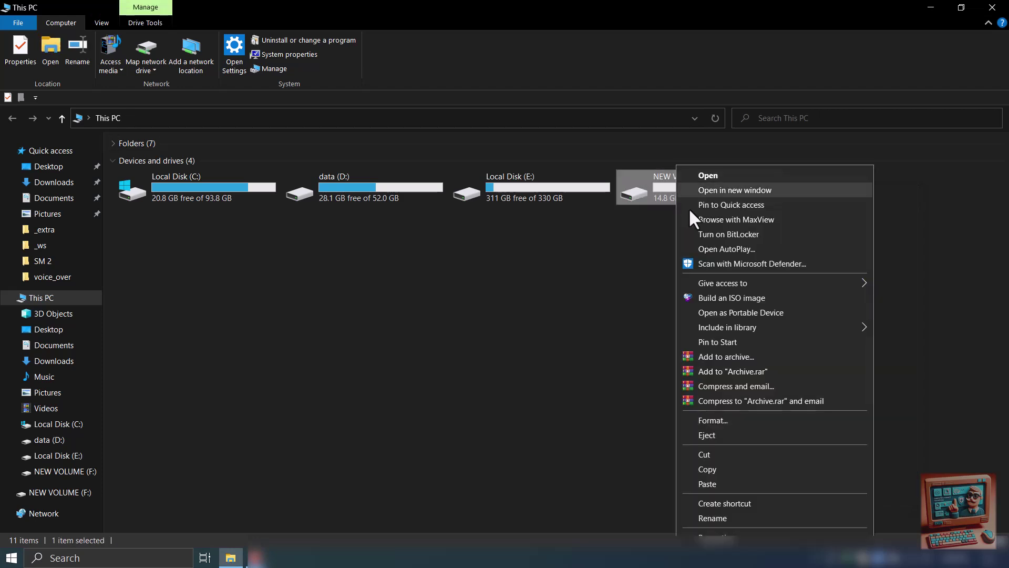
{"action": "left_click", "coordinate": [722, 419]}
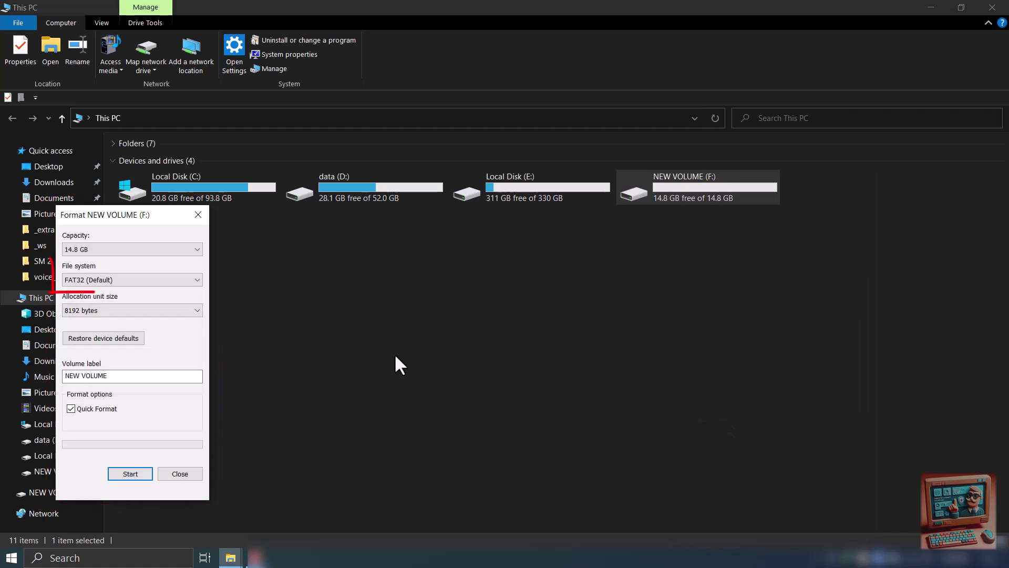
{"action": "left_click", "coordinate": [150, 279]}
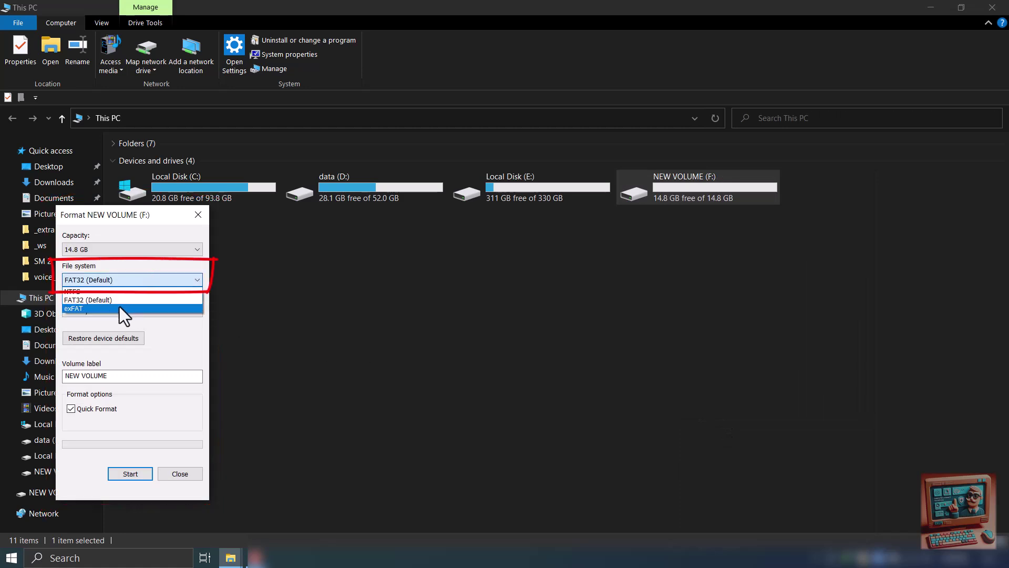
{"action": "left_click", "coordinate": [111, 292]}
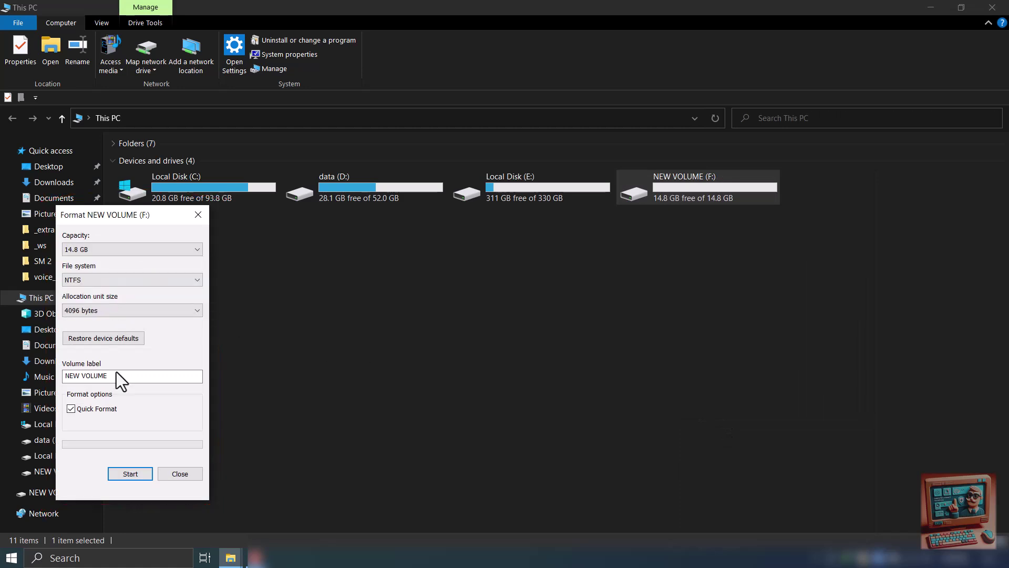
{"action": "left_click_drag", "start_coordinate": [117, 376], "coordinate": [65, 375]}
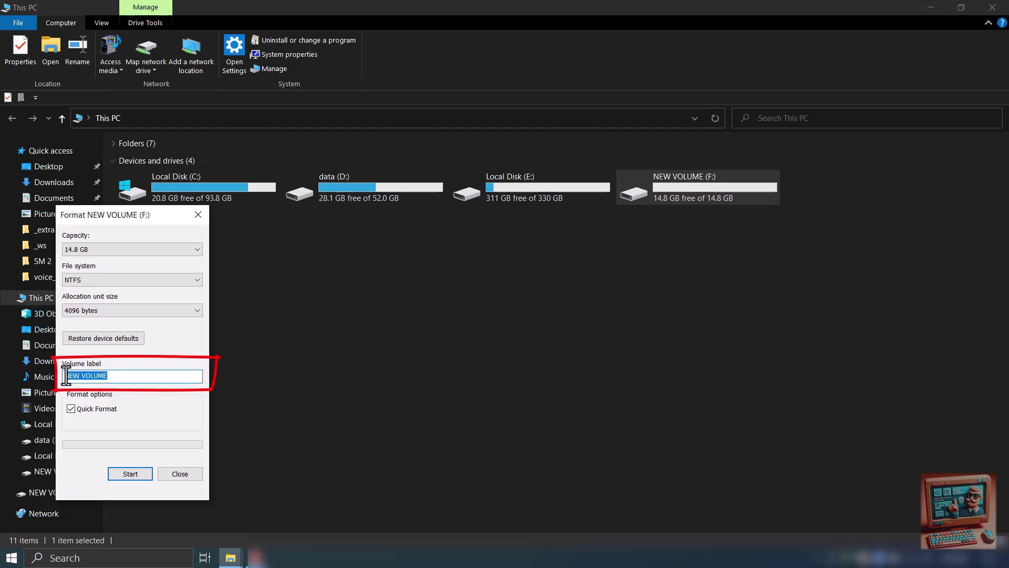
{"action": "type", "text": "My USB"}
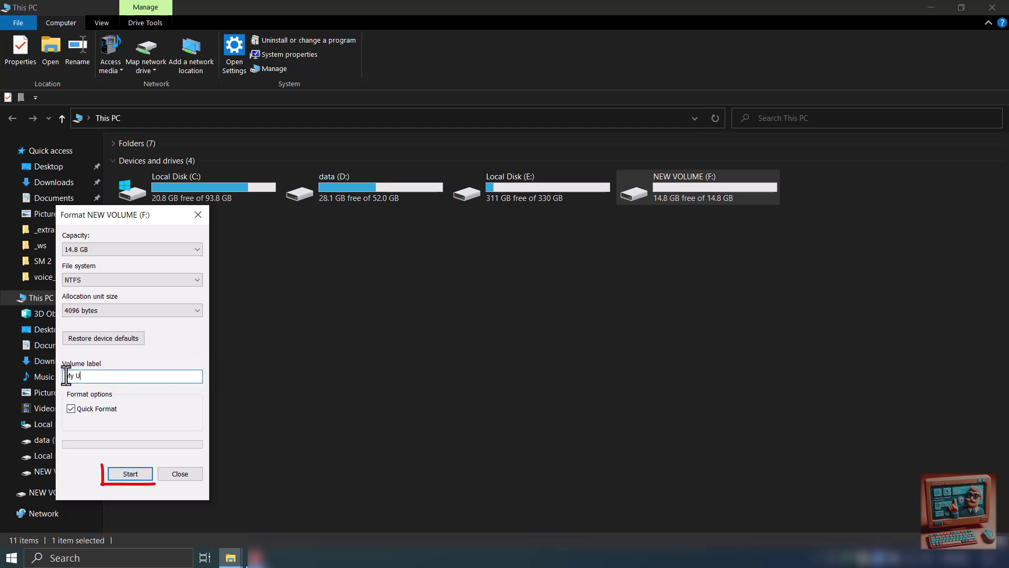
{"action": "left_click", "coordinate": [129, 473]}
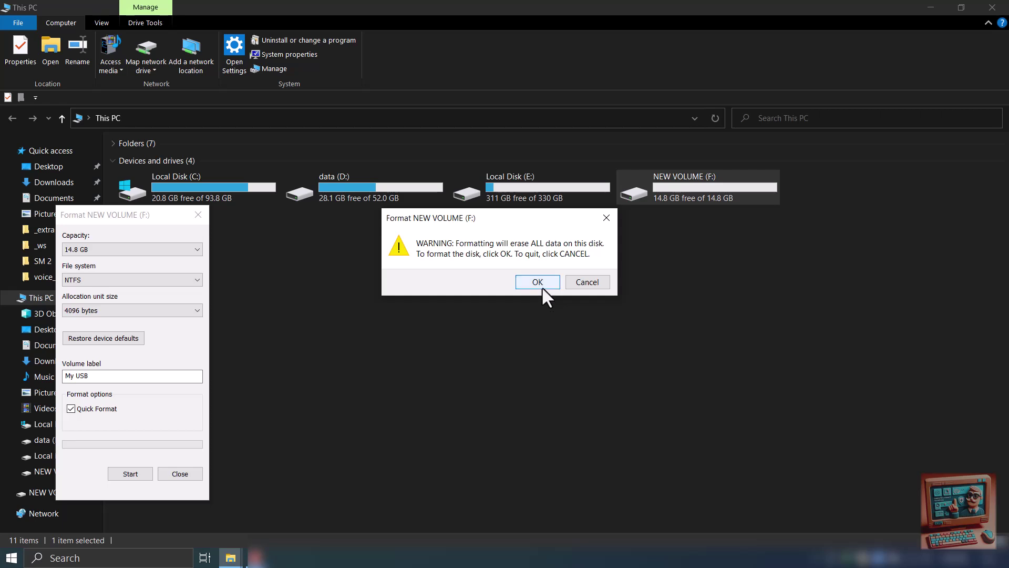
{"action": "left_click", "coordinate": [541, 286]}
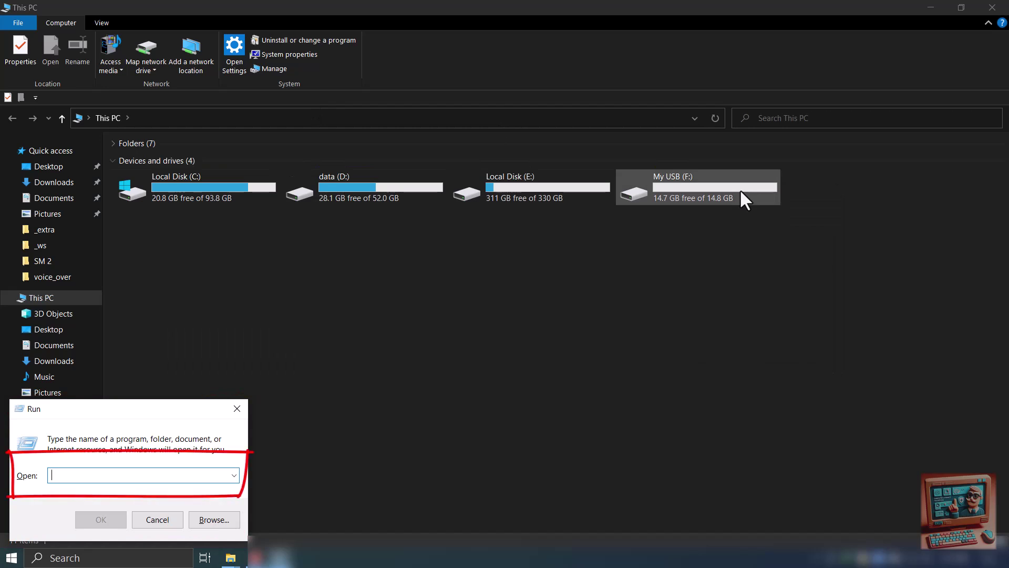
Launch Disk Management by running diskmgmt.msc
{"action": "type", "text": "disk"}
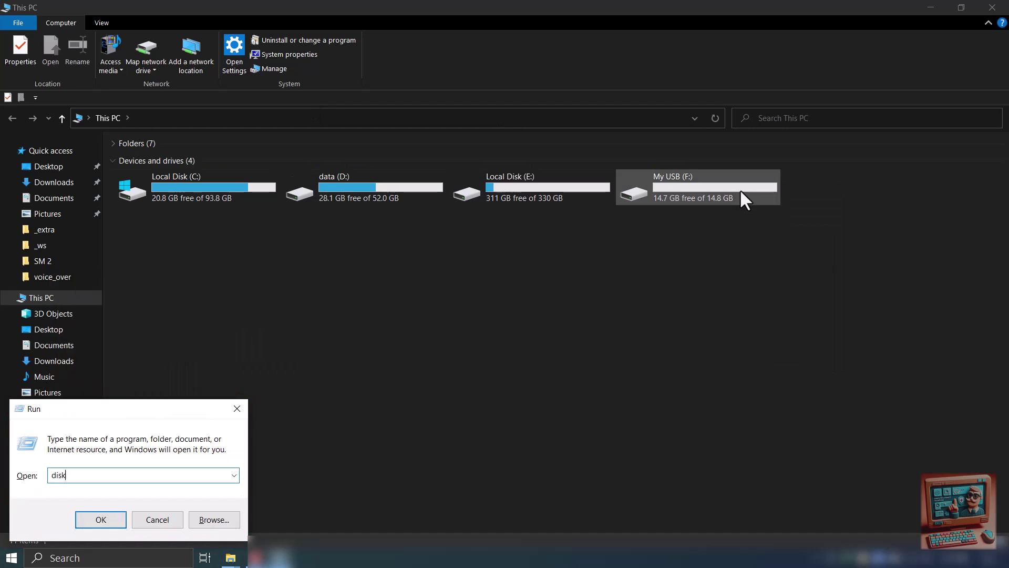
{"action": "type", "text": "mgmt.msc"}
{"action": "key", "text": "Return"}
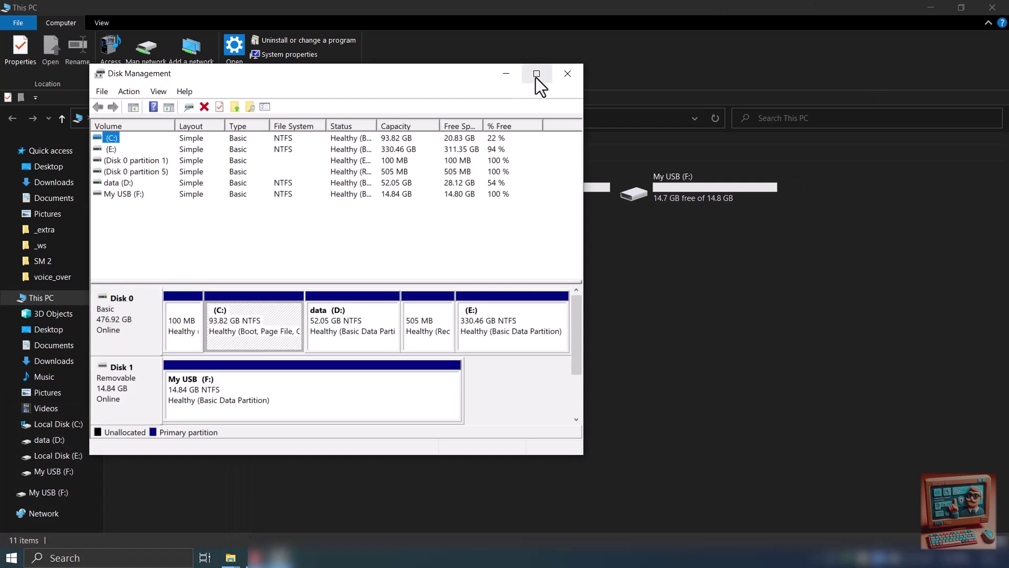
Maximize Disk Management and shrink the My USB partition by 10000 MB
{"action": "left_click", "coordinate": [536, 73]}
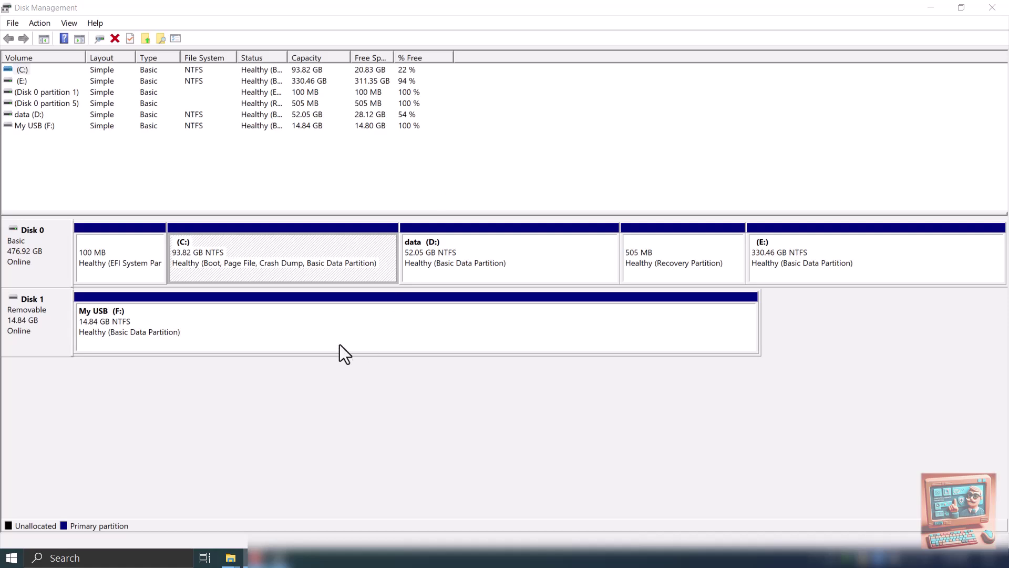
{"action": "right_click", "coordinate": [333, 326]}
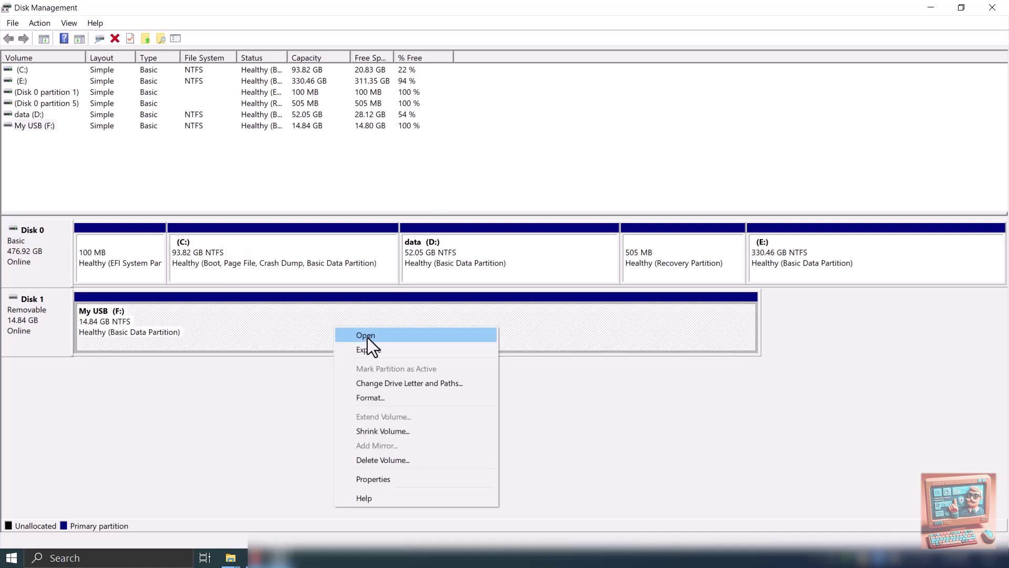
{"action": "left_click", "coordinate": [383, 436]}
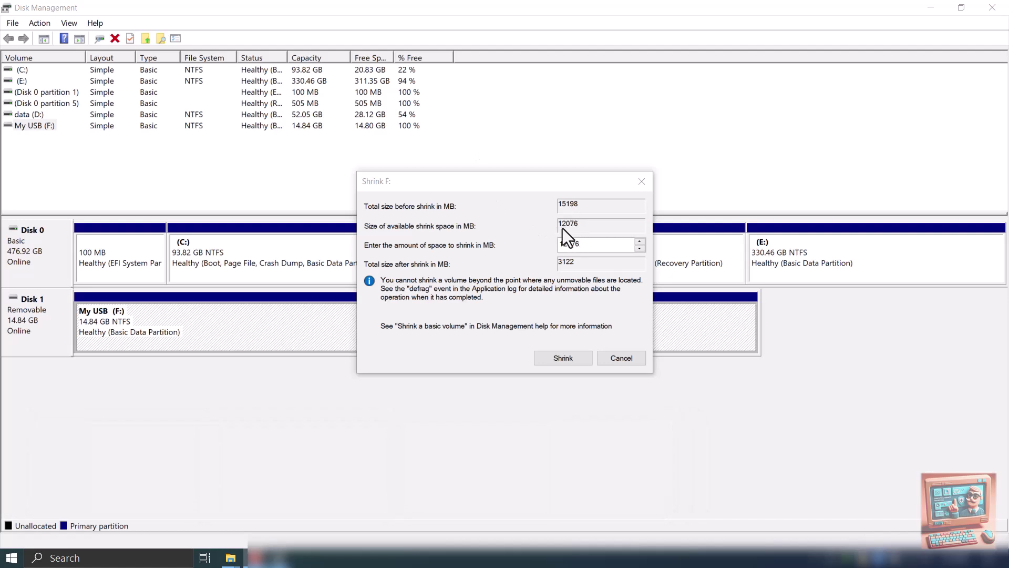
{"action": "double_click", "coordinate": [573, 245]}
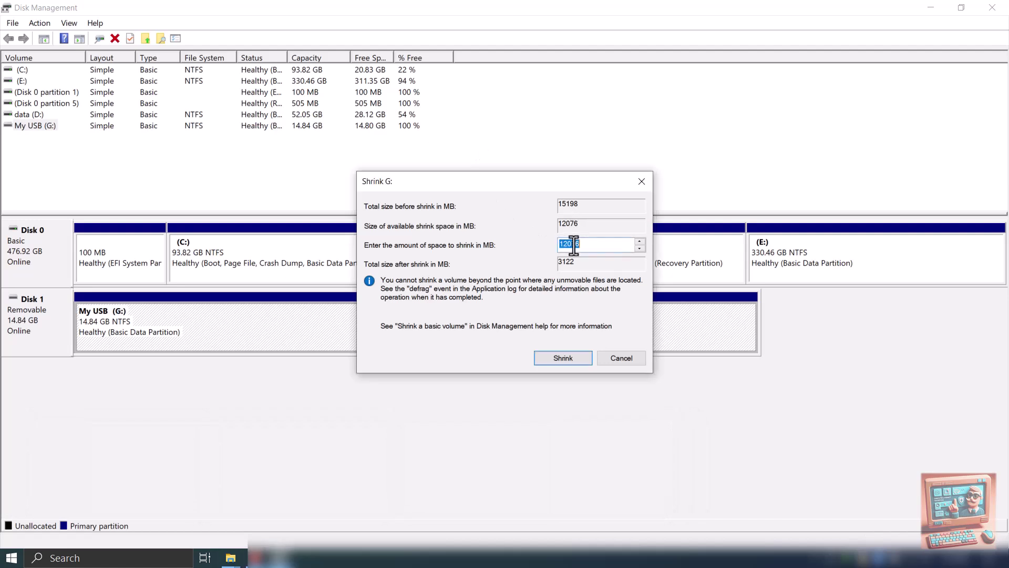
{"action": "type", "text": "10000"}
{"action": "left_click", "coordinate": [576, 358]}
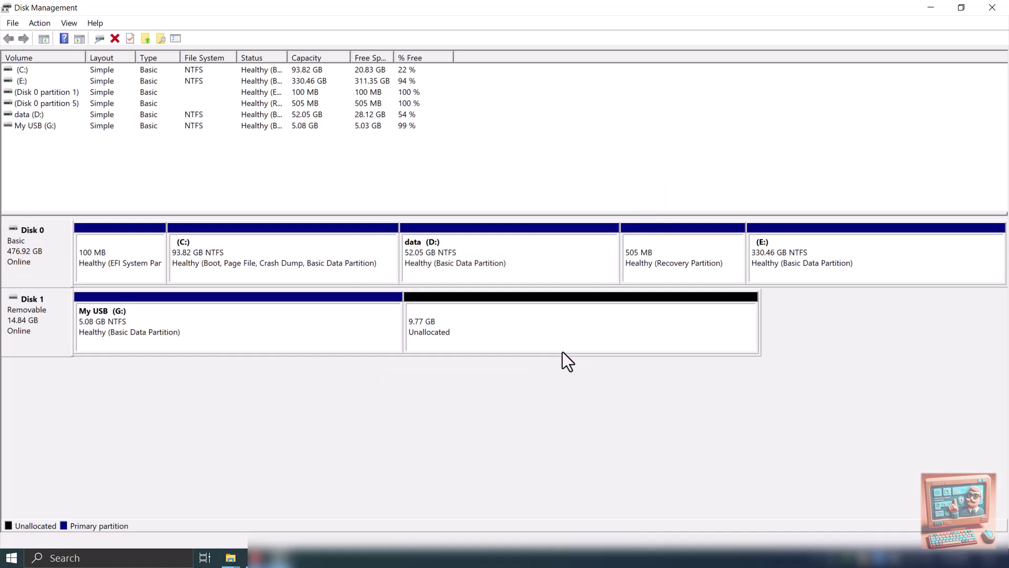
Start a new simple volume in the 9.77 GB unallocated space, sized 3000 MB with drive letter F
{"action": "left_click", "coordinate": [460, 324]}
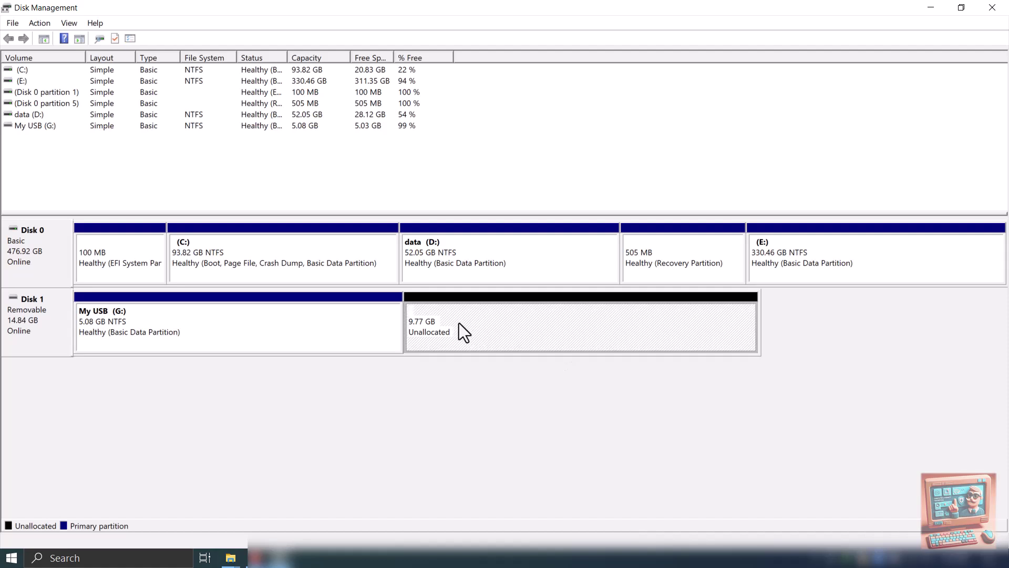
{"action": "right_click", "coordinate": [493, 317]}
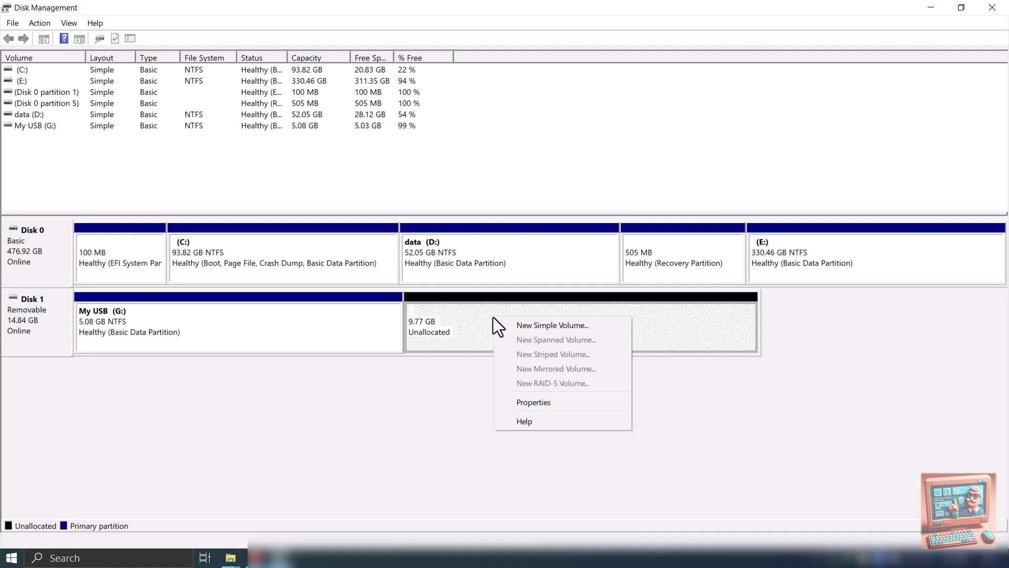
{"action": "left_click", "coordinate": [534, 324]}
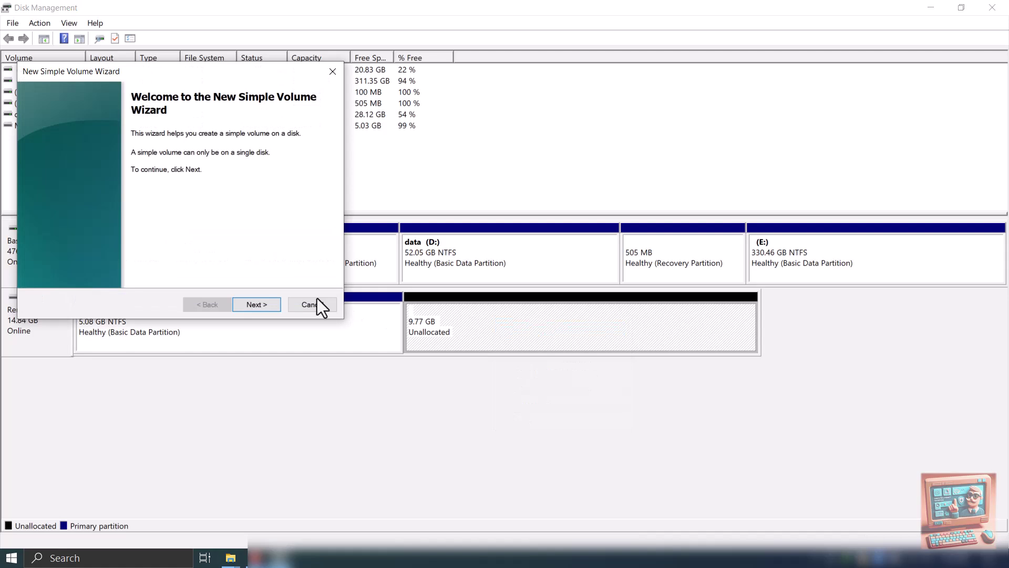
{"action": "left_click", "coordinate": [248, 303]}
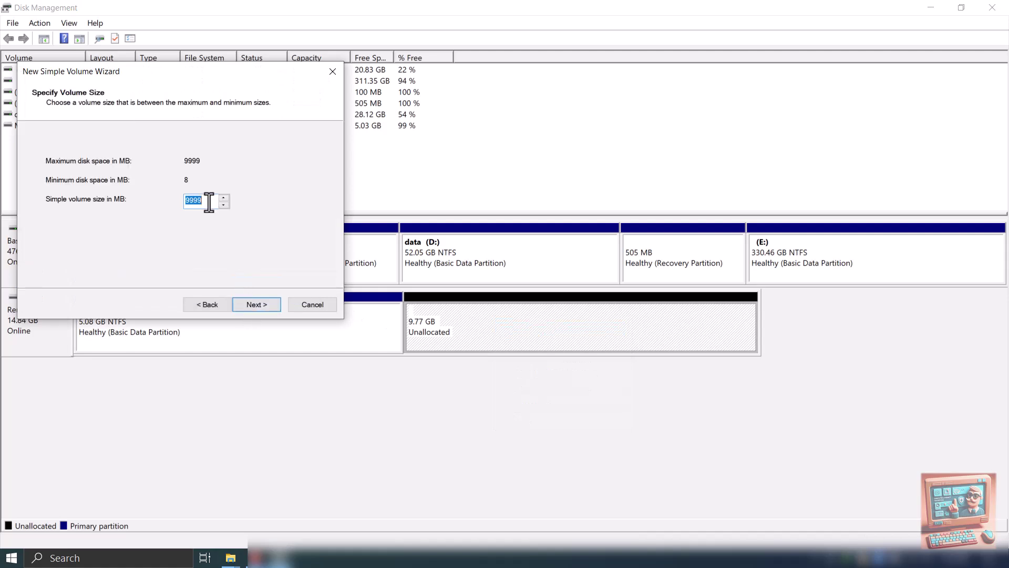
{"action": "type", "text": "3000"}
{"action": "left_click", "coordinate": [258, 309]}
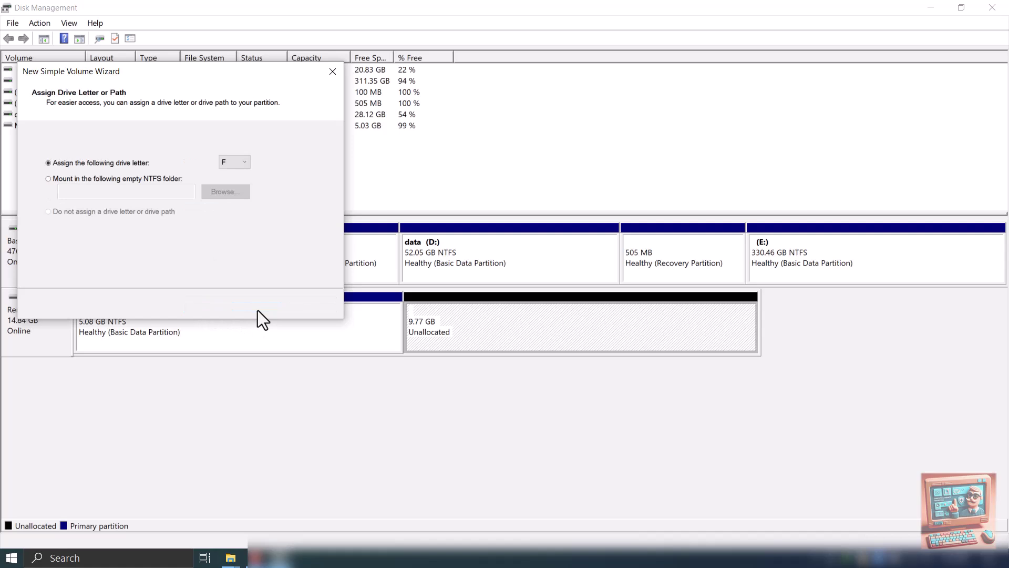
{"action": "left_click", "coordinate": [256, 308]}
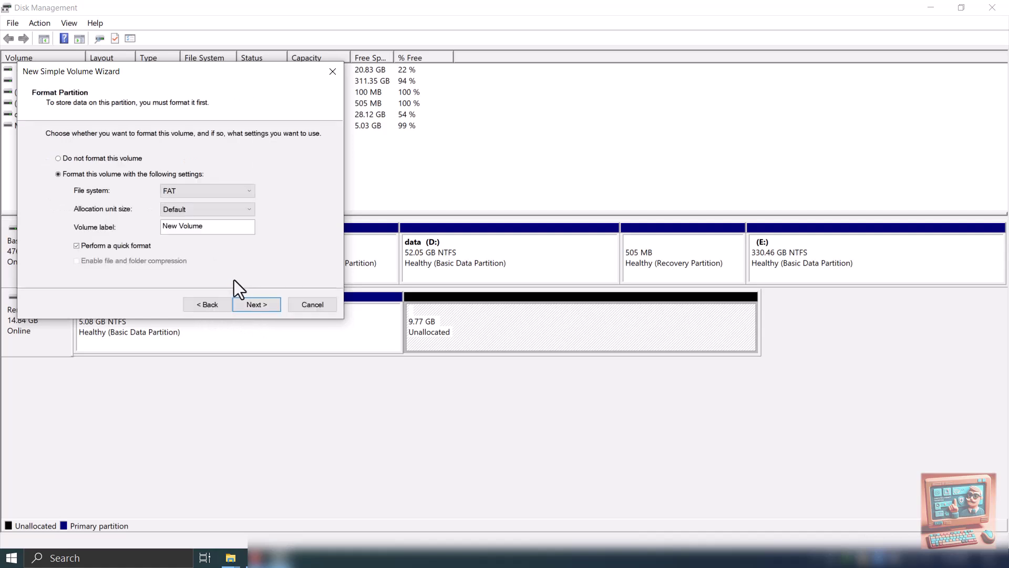
Format the new volume as NTFS labelled 'My 3GB' and finish the wizard
{"action": "left_click", "coordinate": [198, 191]}
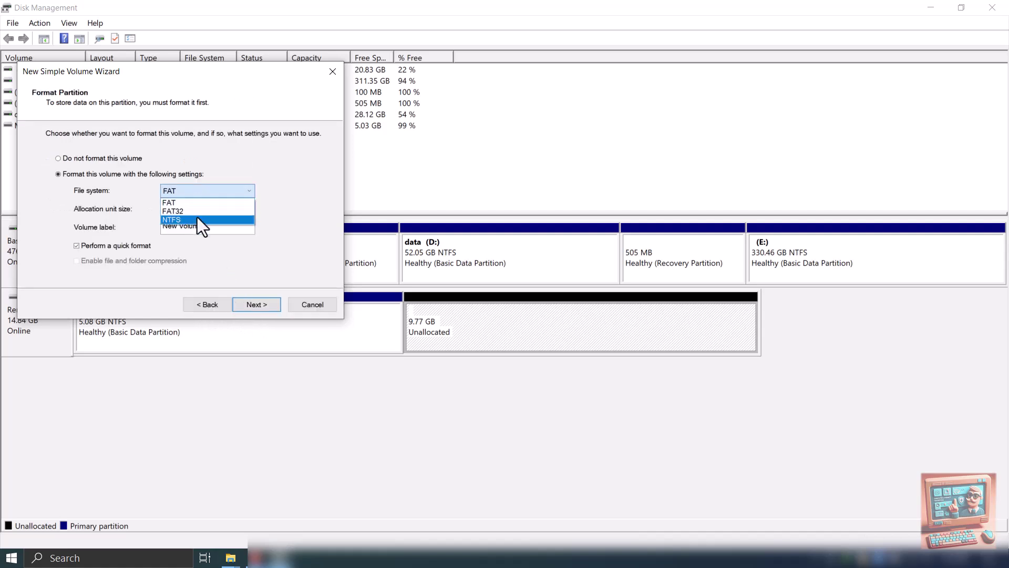
{"action": "left_click", "coordinate": [198, 217]}
{"action": "left_click", "coordinate": [201, 225]}
{"action": "key", "text": "BackSpace"}
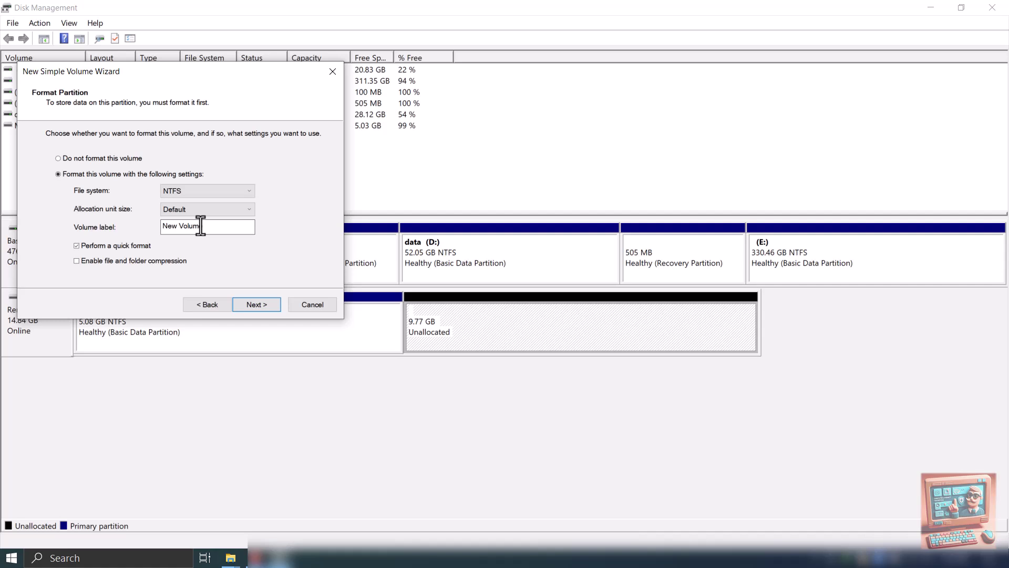
{"action": "type", "text": "e"}
{"action": "left_click_drag", "start_coordinate": [203, 229], "coordinate": [136, 232]}
{"action": "type", "text": "My 3GB"}
{"action": "left_click", "coordinate": [264, 305]}
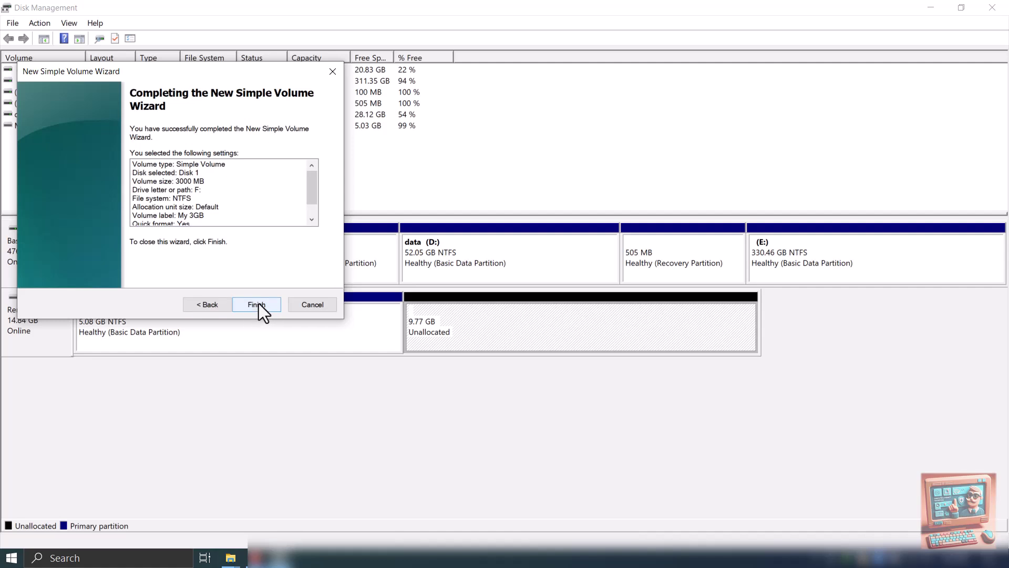
{"action": "mouse_move", "coordinate": [313, 176]}
{"action": "left_mouse_down"}
{"action": "mouse_move", "coordinate": [313, 204]}
{"action": "mouse_move", "coordinate": [313, 175]}
{"action": "left_mouse_up"}
{"action": "left_click", "coordinate": [241, 305]}
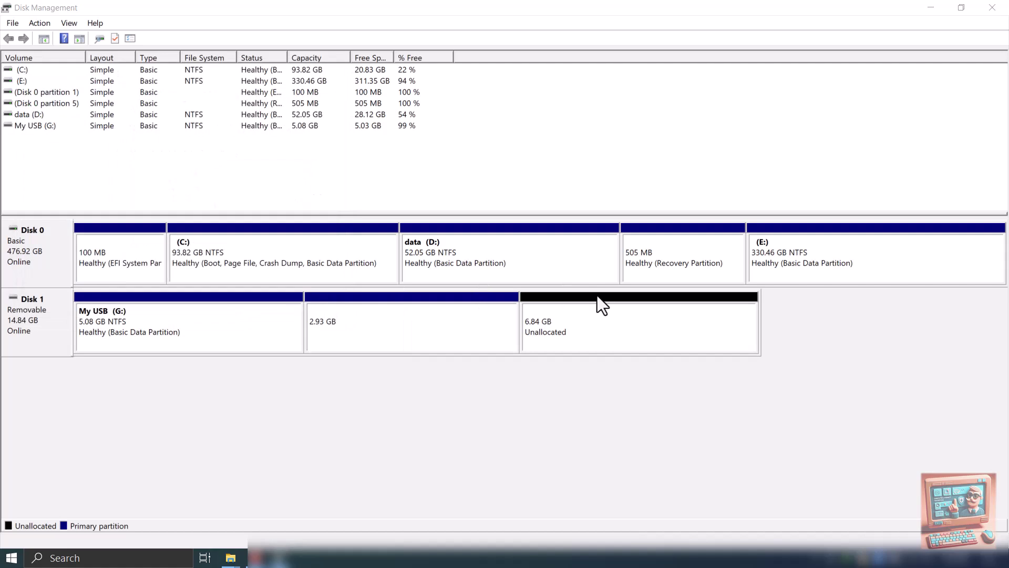
Set up a new NTFS volume in the remaining 6.84 GB with default size and letter, selecting its label
{"action": "right_click", "coordinate": [584, 324]}
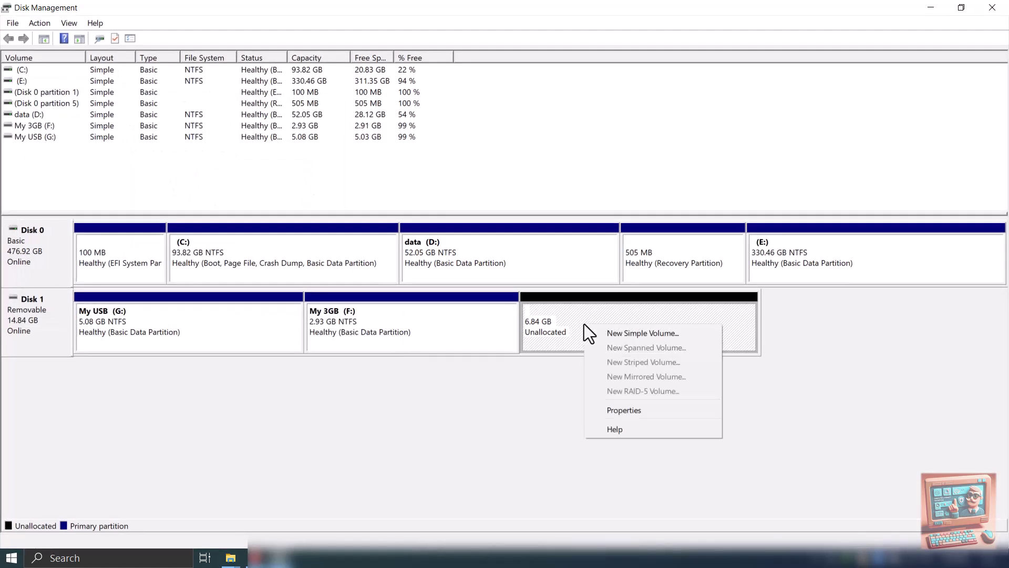
{"action": "left_click", "coordinate": [617, 334]}
{"action": "left_click", "coordinate": [256, 303]}
{"action": "left_click", "coordinate": [205, 190]}
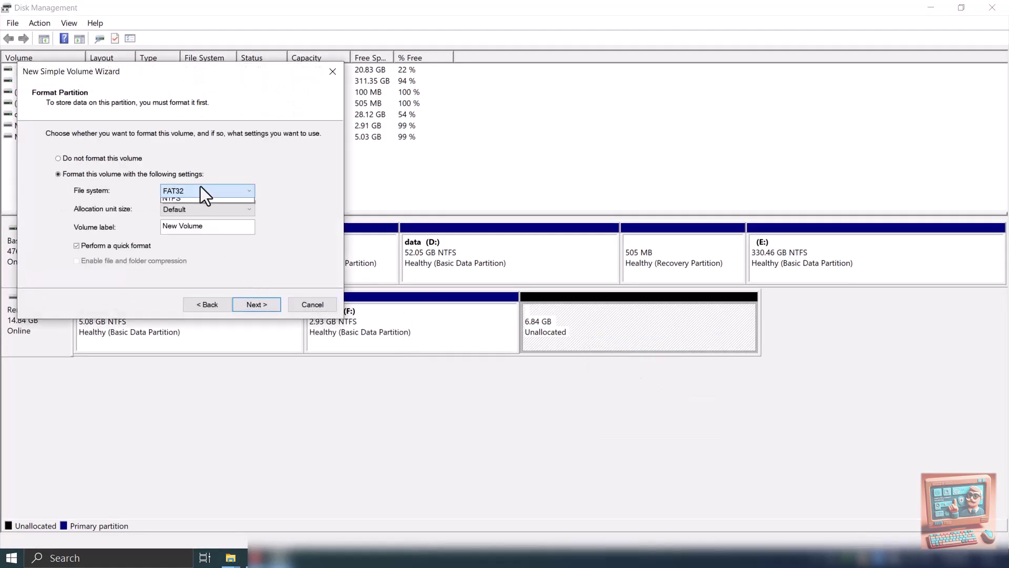
{"action": "left_click", "coordinate": [201, 212]}
{"action": "left_click_drag", "start_coordinate": [209, 231], "coordinate": [137, 228]}
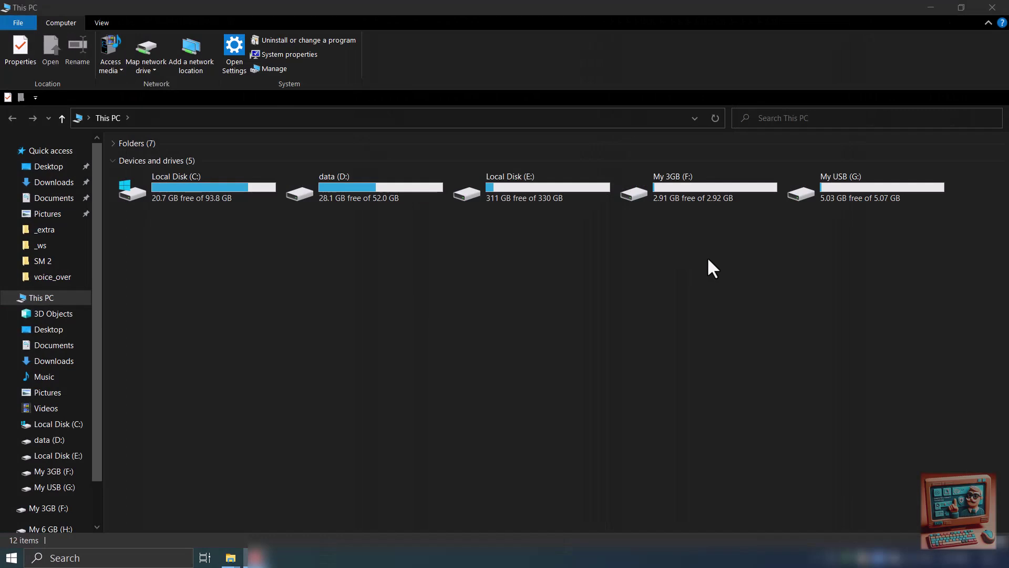
Refresh This PC and check the My 3GB (F:), My USB (G:) and My 6 GB (H:) drives
{"action": "left_click", "coordinate": [160, 121]}
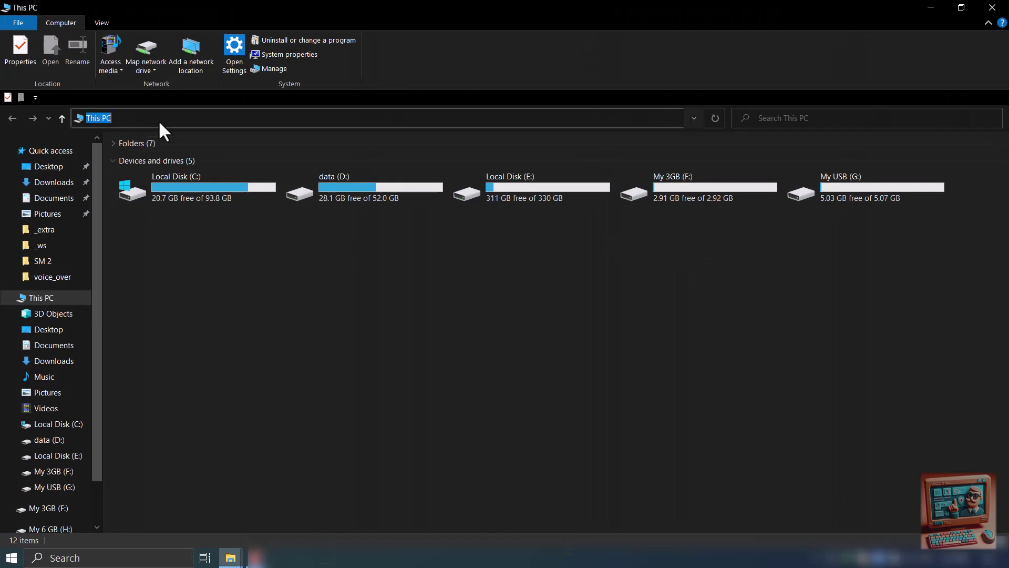
{"action": "key", "text": "Return"}
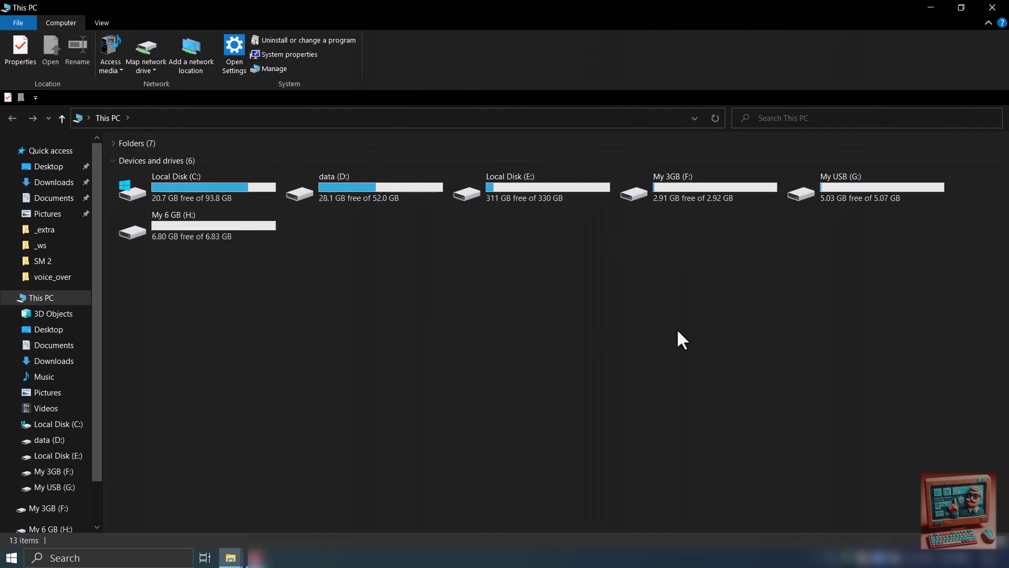
{"action": "left_click", "coordinate": [682, 187]}
{"action": "left_click", "coordinate": [831, 191]}
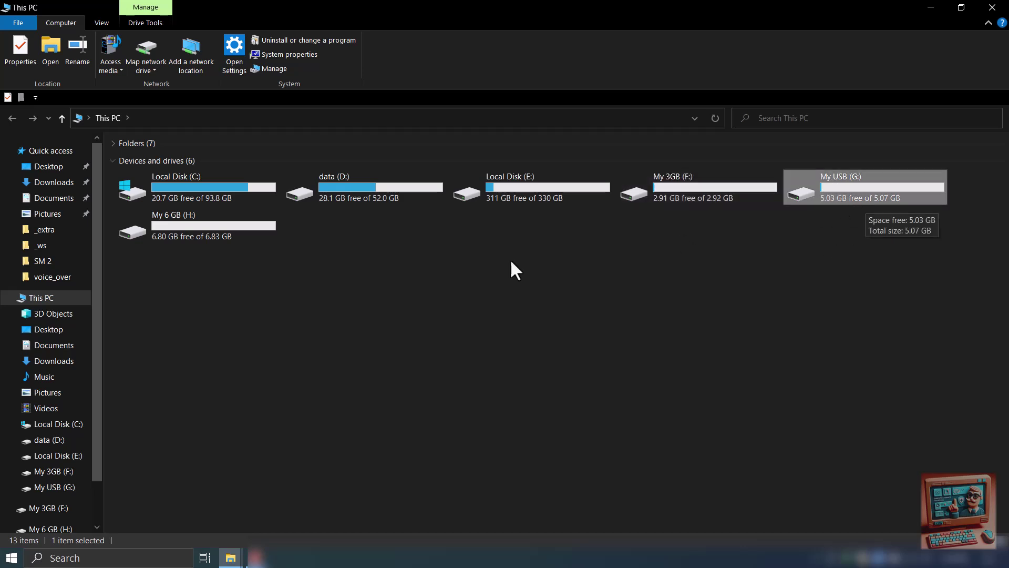
{"action": "left_click", "coordinate": [200, 225]}
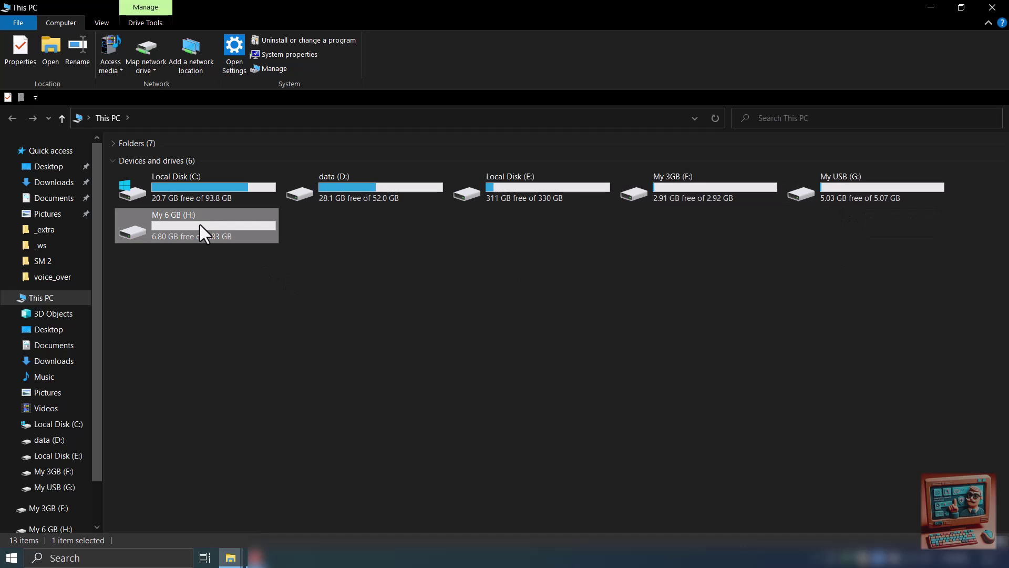